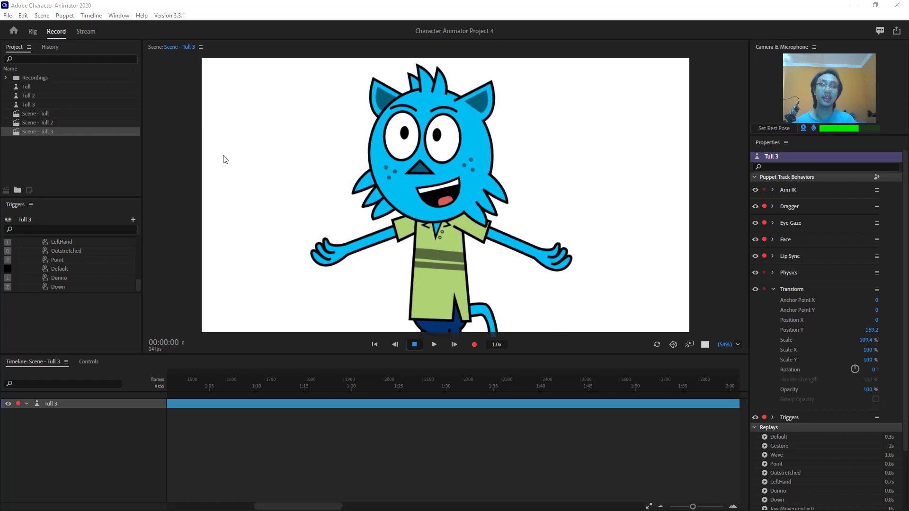
Step: Select the Tull puppet in the Project panel to show its properties
{"action": "left_click", "coordinate": [17, 89]}
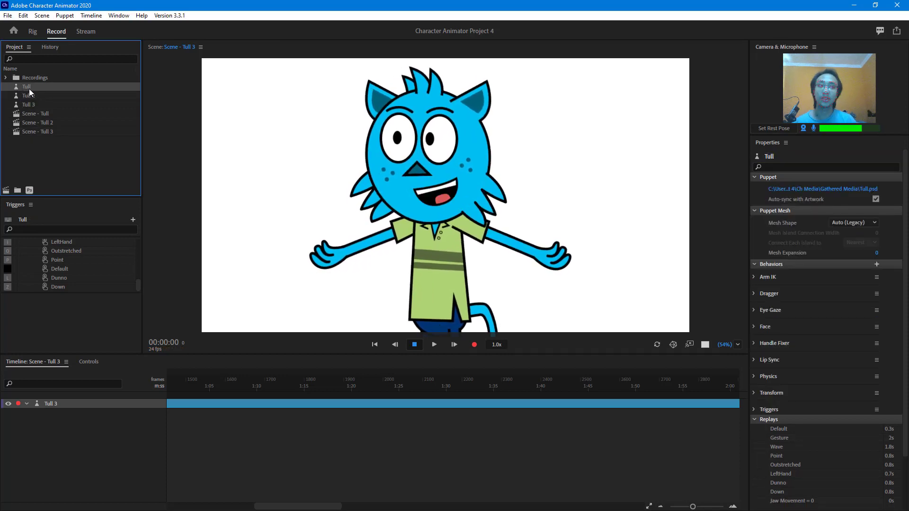
Step: Open Tull in Rig mode and inspect the Left Eyebrow, bg, Head, Hands and Singles layers
{"action": "double_click", "coordinate": [29, 88]}
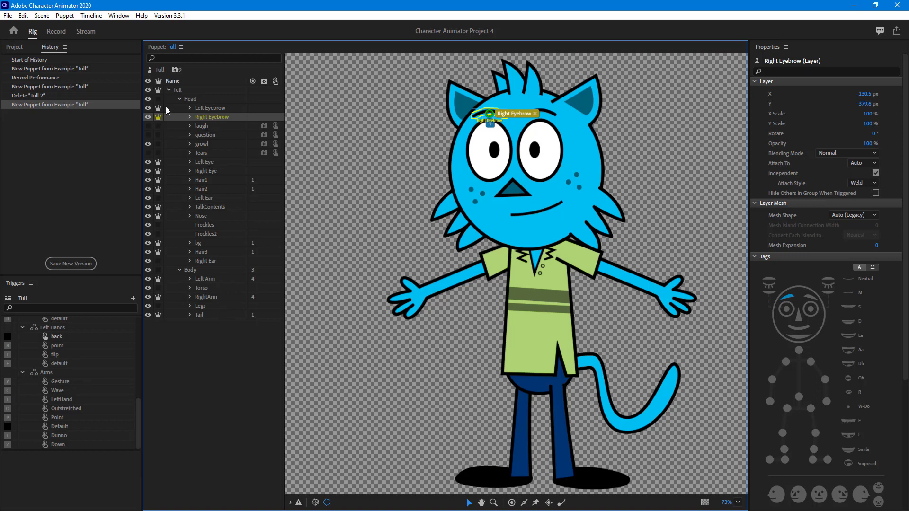
{"action": "left_click", "coordinate": [546, 111]}
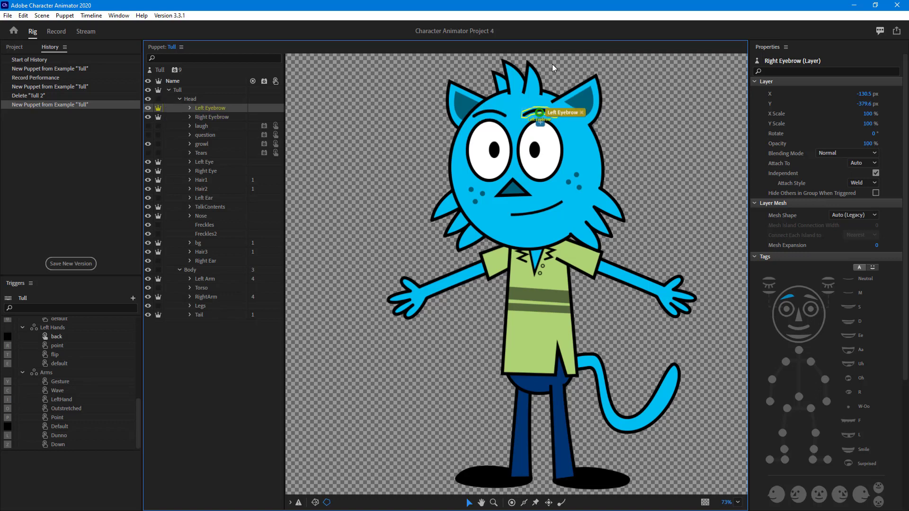
{"action": "left_click", "coordinate": [461, 99]}
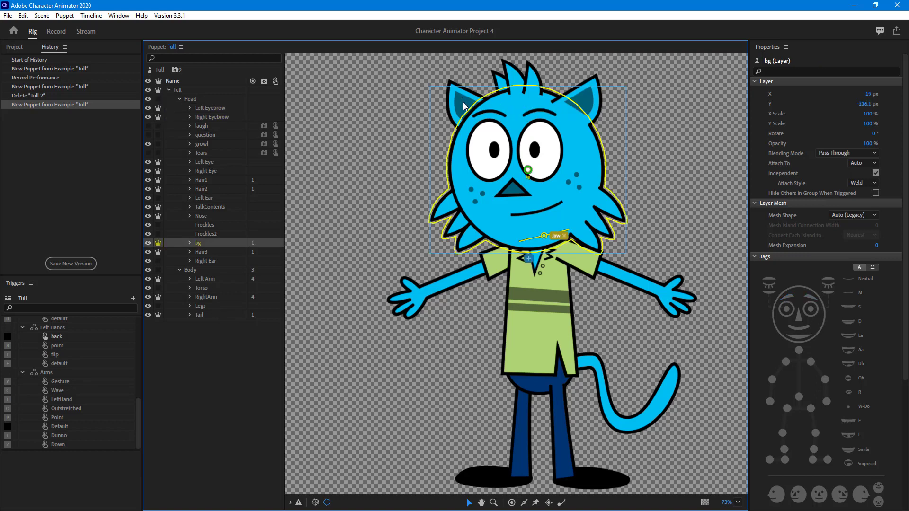
{"action": "left_click", "coordinate": [599, 270]}
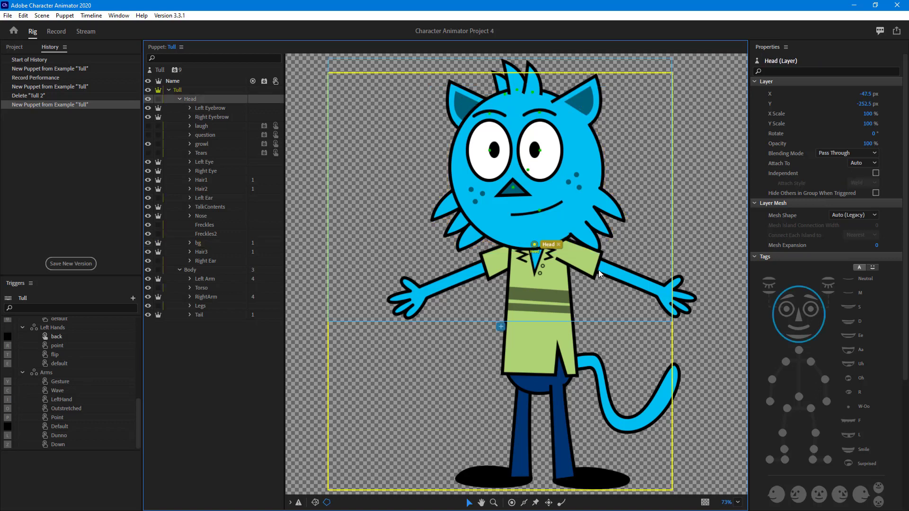
{"action": "left_click", "coordinate": [692, 308]}
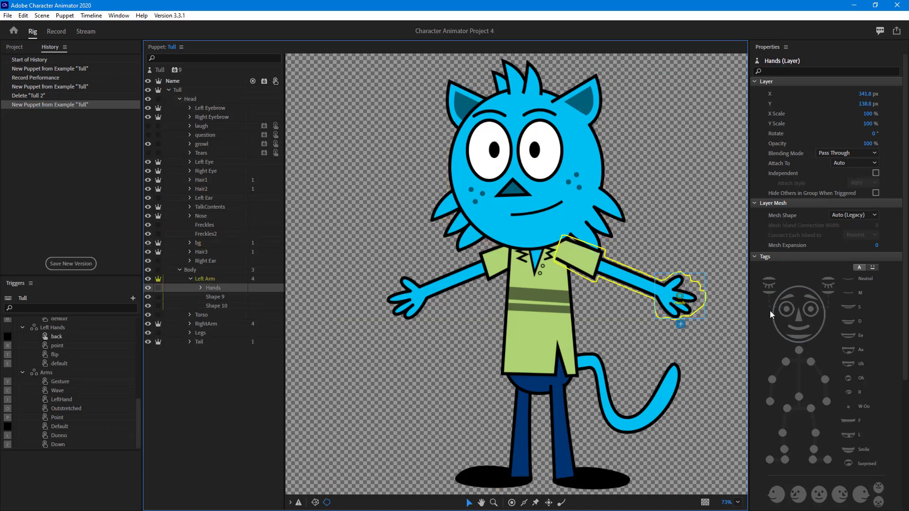
{"action": "left_click", "coordinate": [570, 229]}
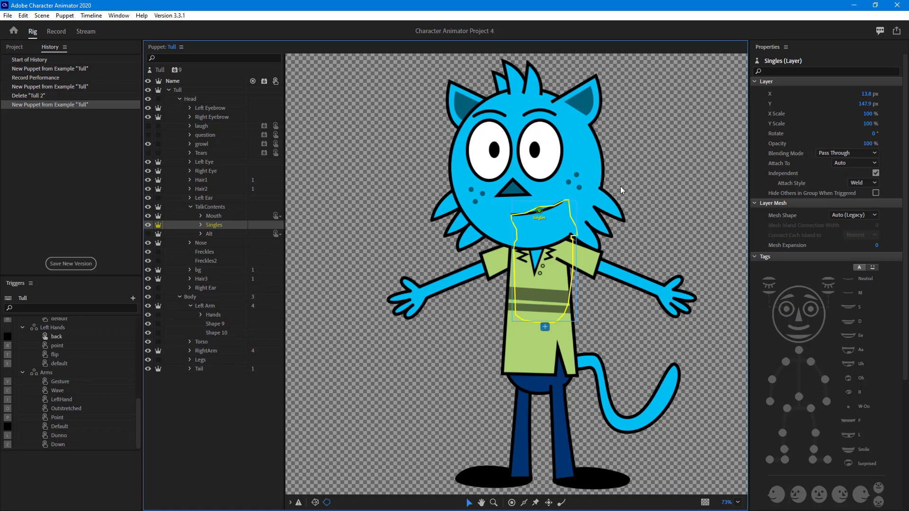
Step: Reselect the bg layer and tag its handle as Head and Left Shoulder
{"action": "left_click", "coordinate": [593, 160]}
{"action": "left_click", "coordinate": [820, 314]}
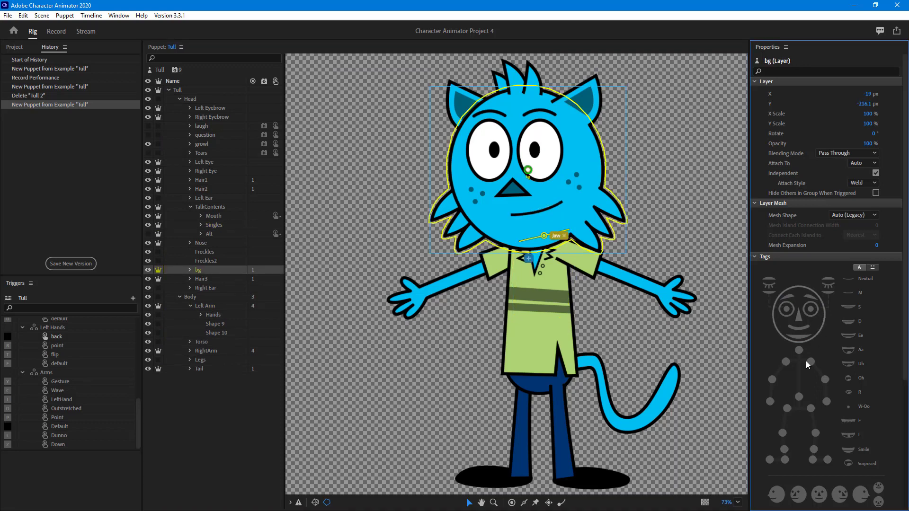
{"action": "left_click", "coordinate": [810, 362]}
{"action": "left_click", "coordinate": [801, 319]}
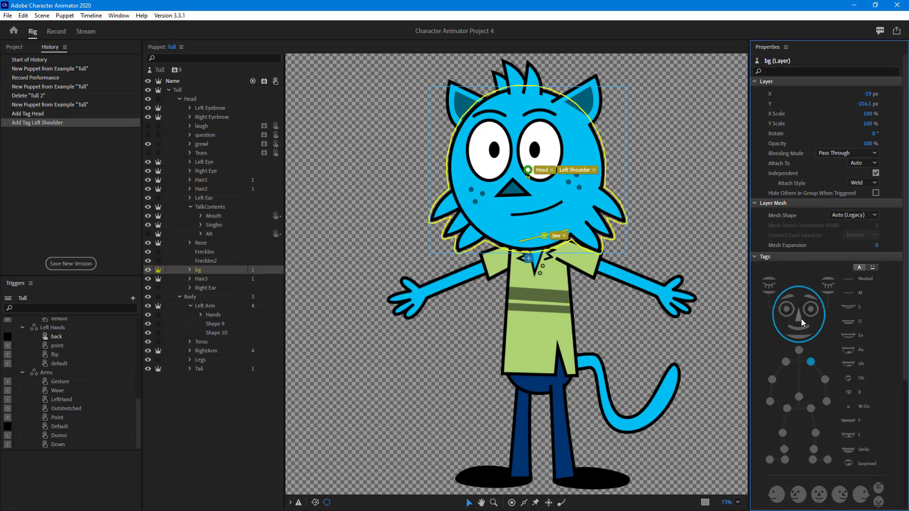
Step: Retag the bg handle to Head and Left Elbow, then inspect the Left Eye and Right Eye layers
{"action": "left_click", "coordinate": [799, 397]}
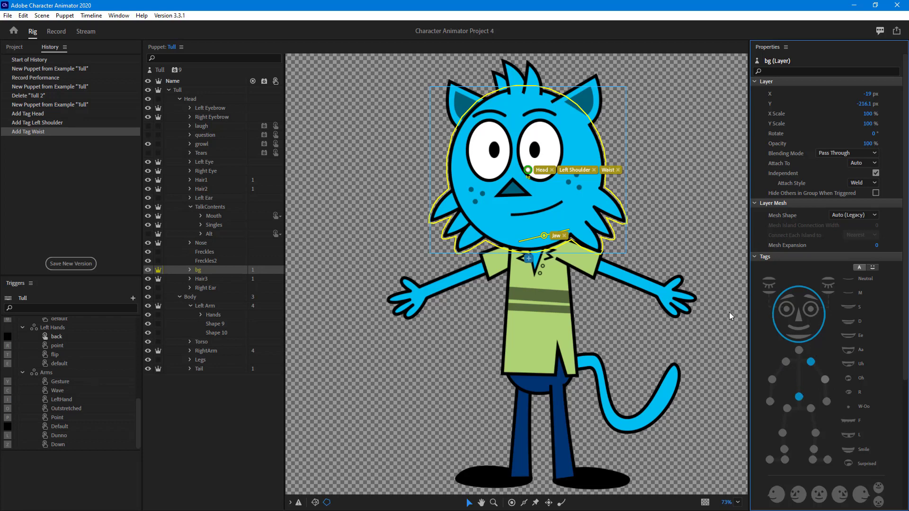
{"action": "left_click", "coordinate": [825, 380]}
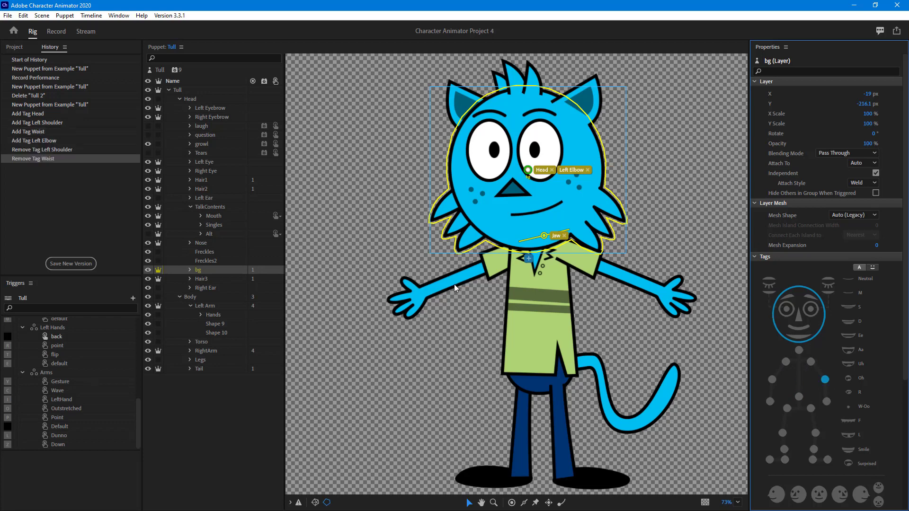
{"action": "left_click", "coordinate": [206, 162]}
{"action": "left_click", "coordinate": [209, 171]}
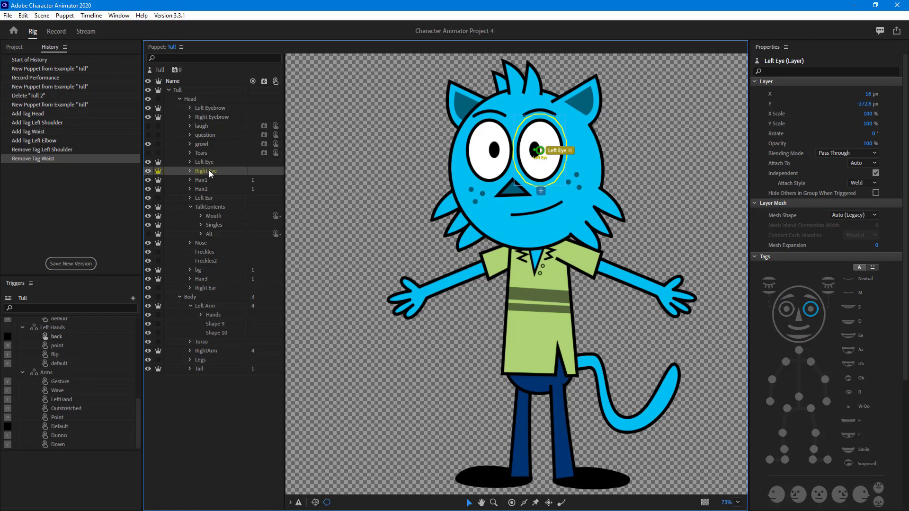
{"action": "left_click", "coordinate": [148, 162]}
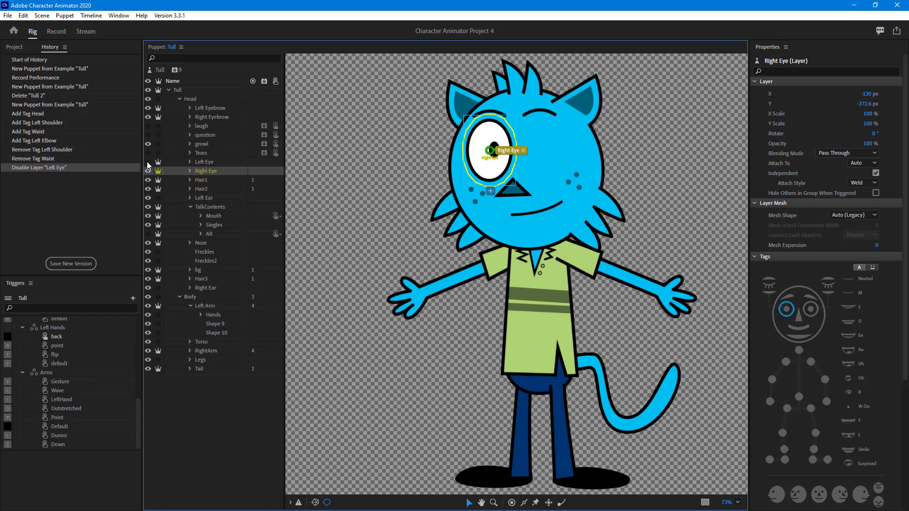
{"action": "left_click", "coordinate": [148, 164]}
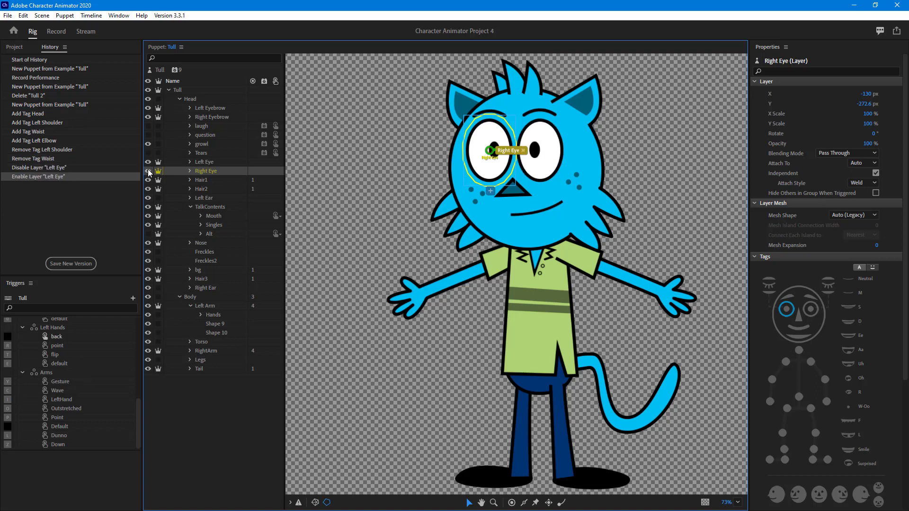
{"action": "left_click", "coordinate": [147, 171]}
{"action": "left_click", "coordinate": [148, 171]}
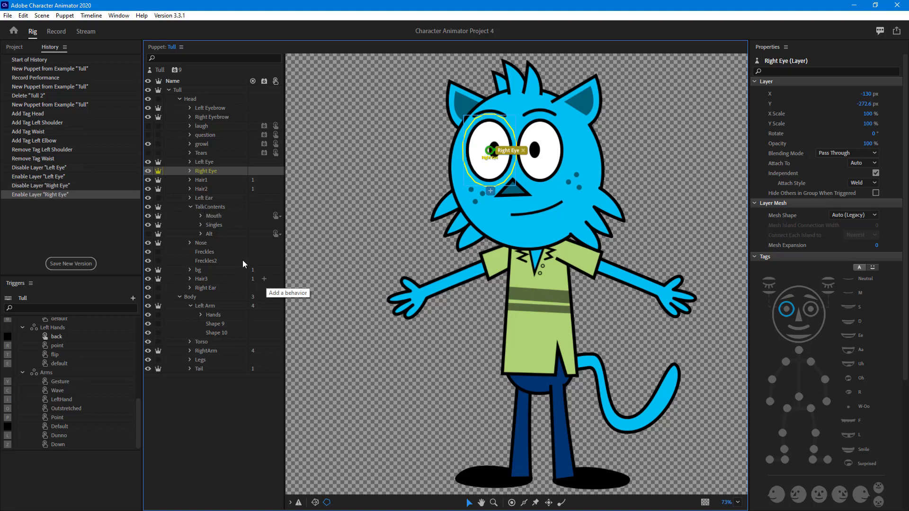
{"action": "left_click", "coordinate": [177, 92]}
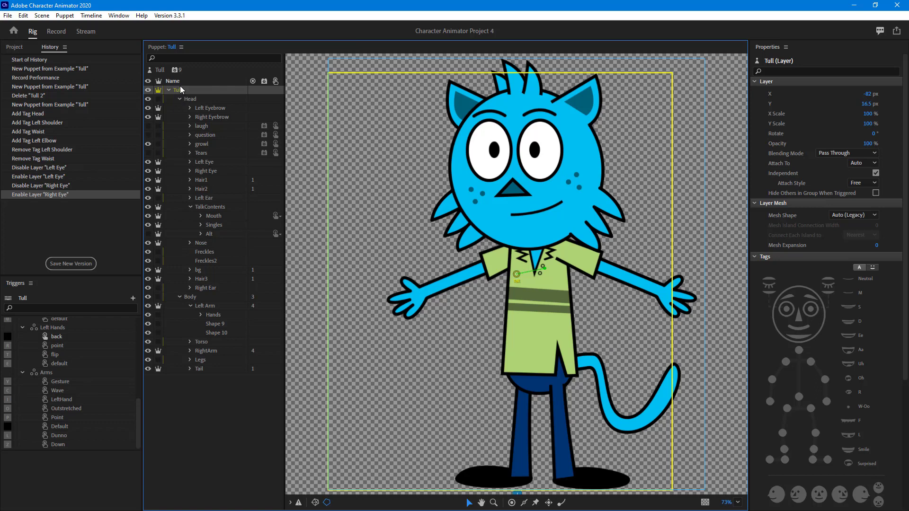
{"action": "left_click", "coordinate": [191, 100]}
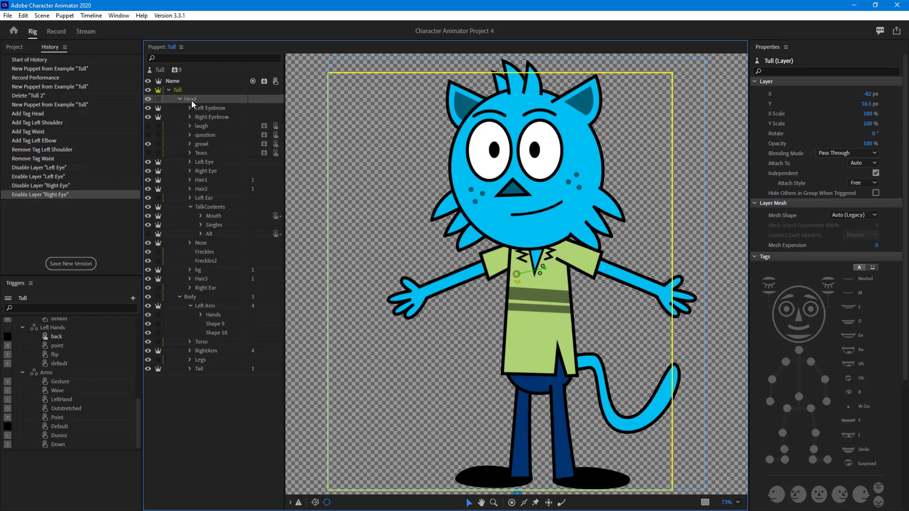
{"action": "left_click", "coordinate": [148, 99]}
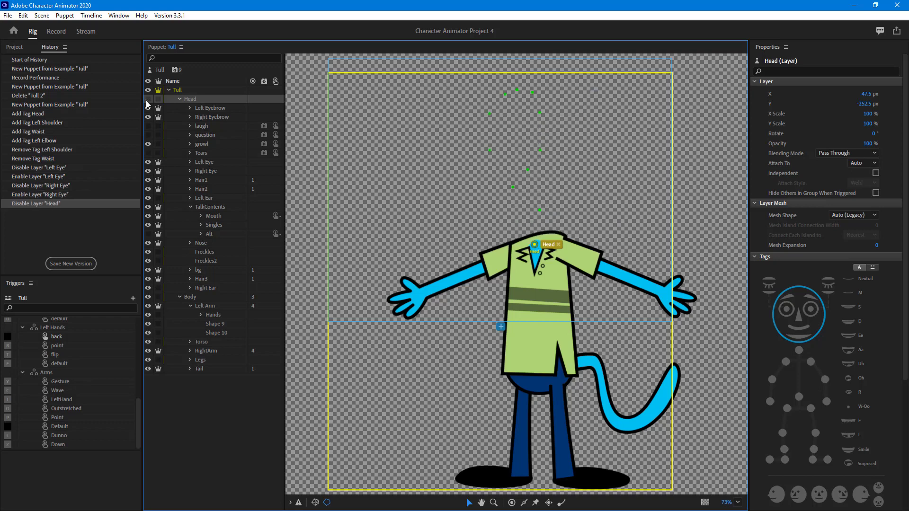
{"action": "left_click", "coordinate": [148, 99]}
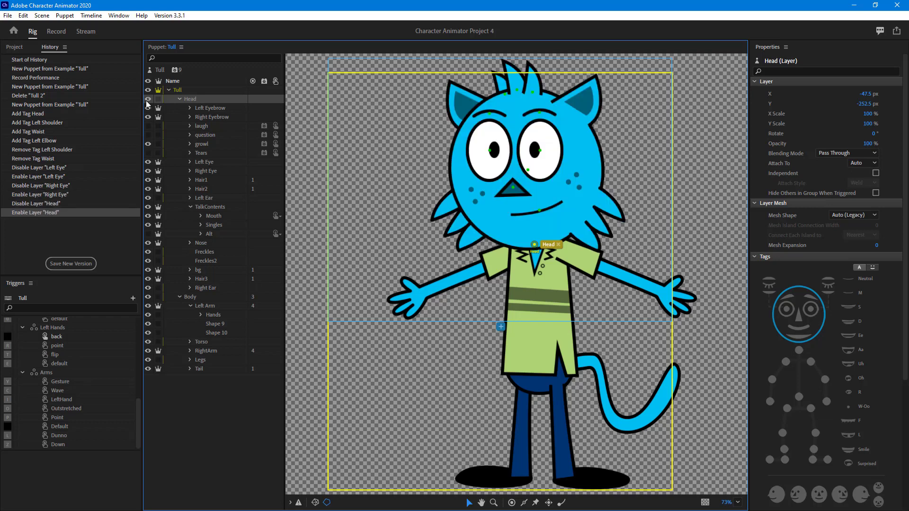
{"action": "left_click", "coordinate": [147, 99]}
{"action": "left_click", "coordinate": [147, 100]}
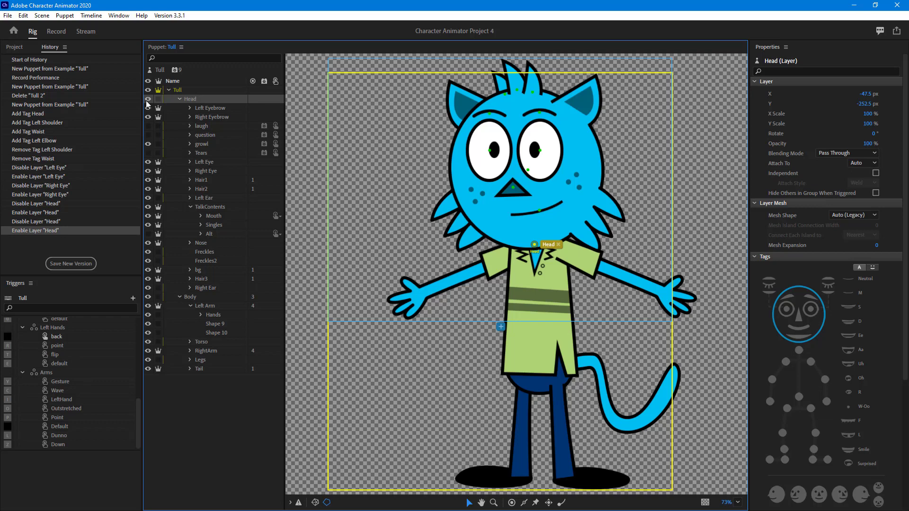
Step: Briefly show and hide the laugh, question, growl and Tears swaps, then make Body Independent
{"action": "left_click", "coordinate": [148, 126]}
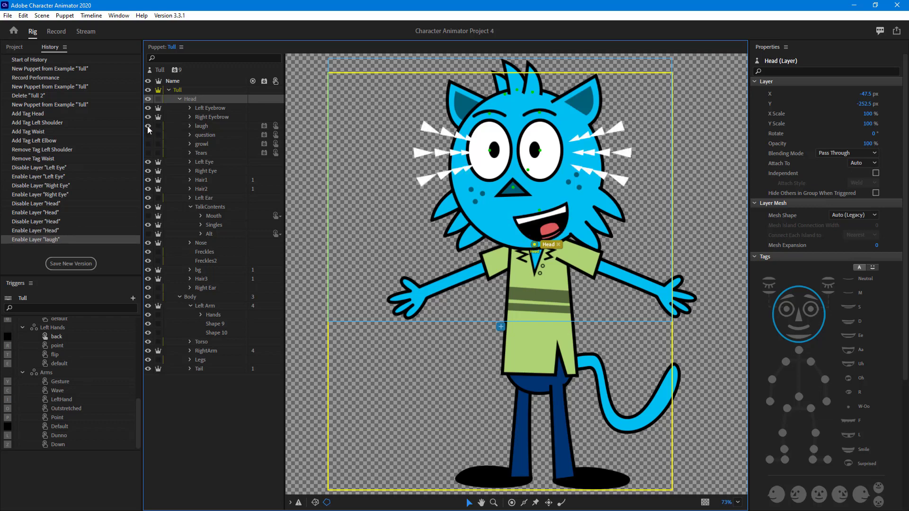
{"action": "left_click", "coordinate": [148, 126]}
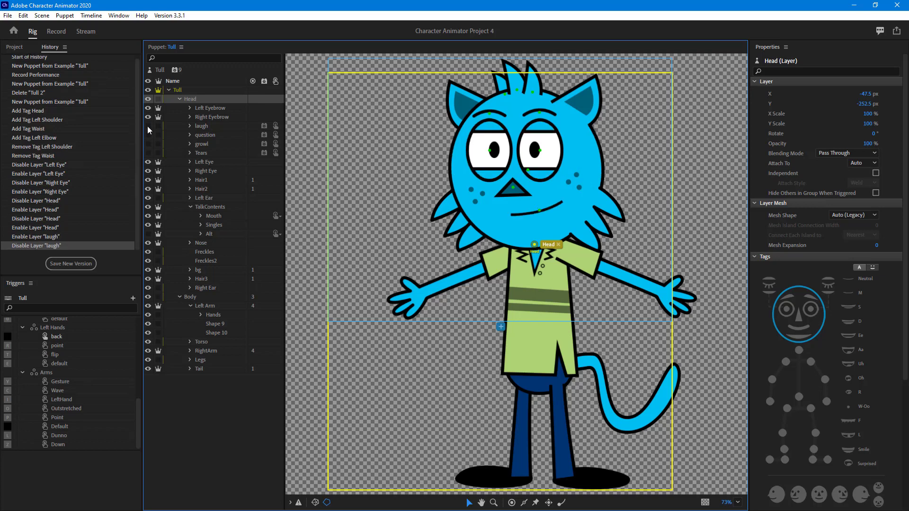
{"action": "left_click", "coordinate": [148, 135]}
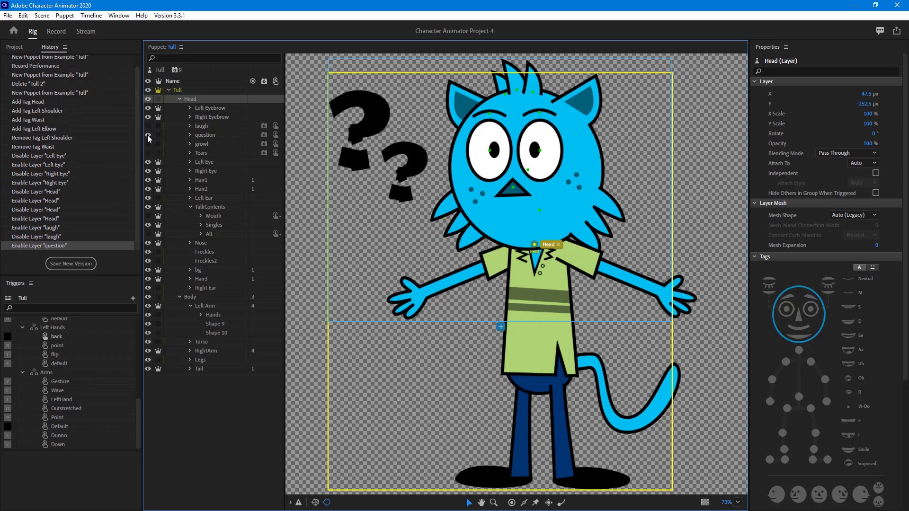
{"action": "left_click", "coordinate": [148, 135]}
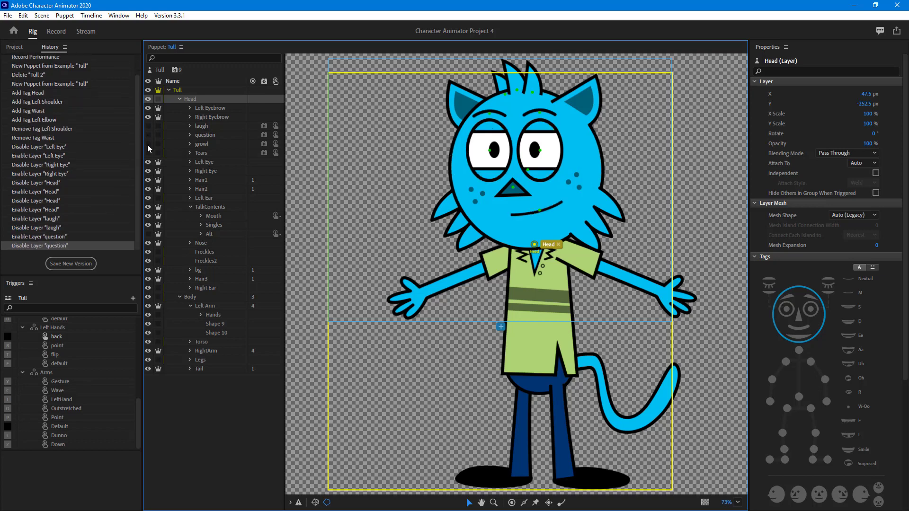
{"action": "left_click", "coordinate": [148, 145]}
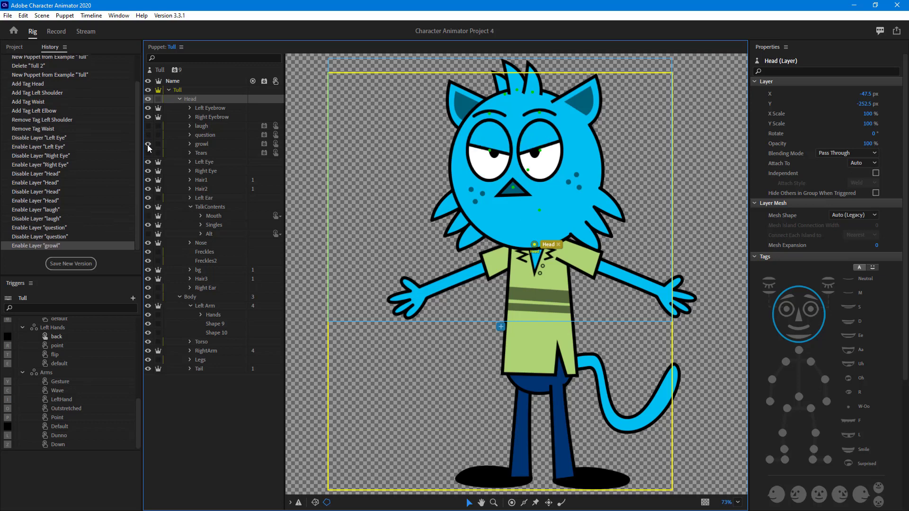
{"action": "left_click", "coordinate": [148, 144]}
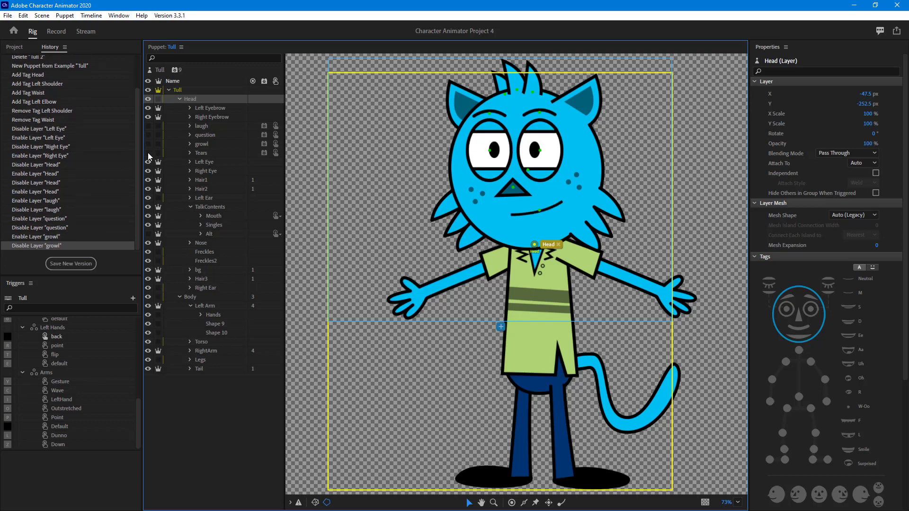
{"action": "left_click", "coordinate": [148, 152]}
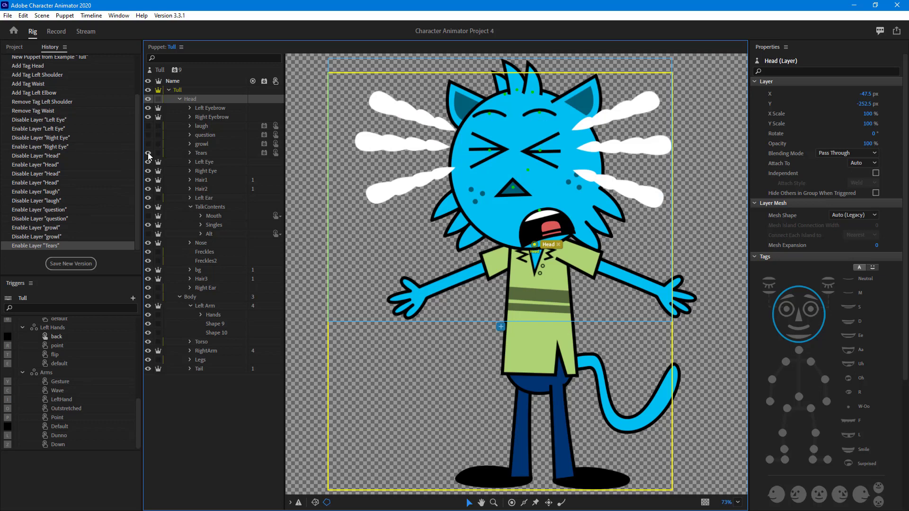
{"action": "left_click", "coordinate": [148, 153]}
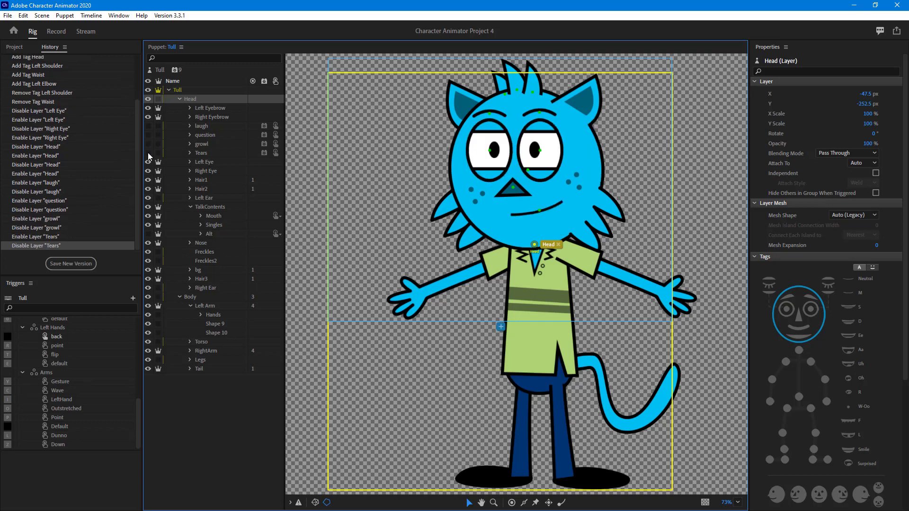
{"action": "left_click", "coordinate": [158, 297]}
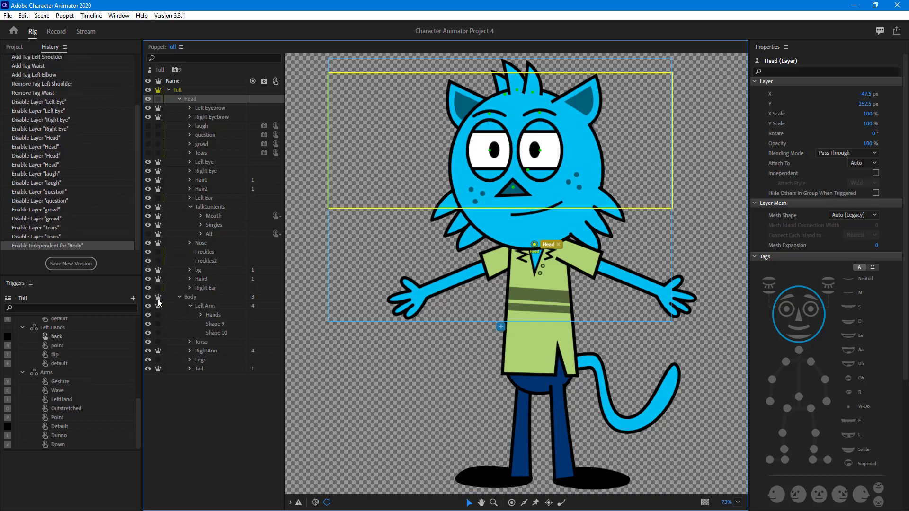
Step: Turn off Independent on the Tull puppet's Body group
{"action": "left_click", "coordinate": [158, 298]}
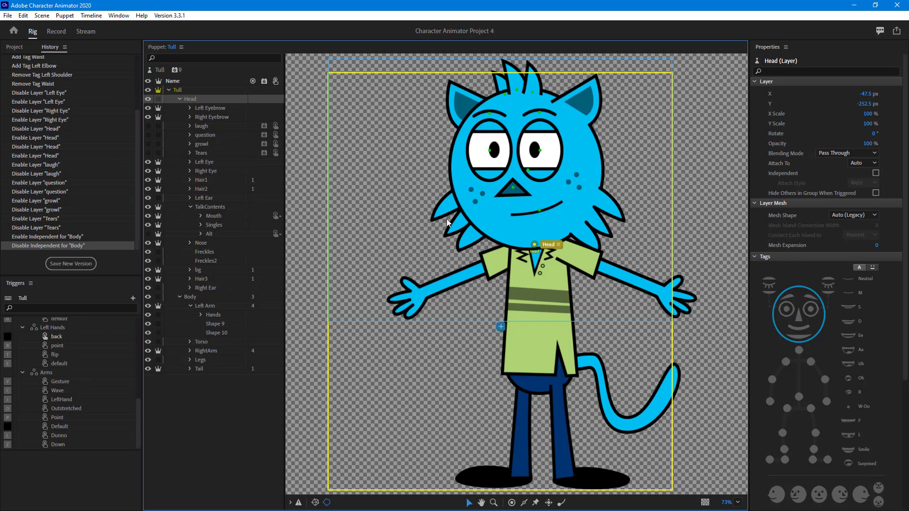
Step: Expand Hair1 and Hair2, hide and reshow Left Ear, then expand Left Ear
{"action": "left_click", "coordinate": [209, 182]}
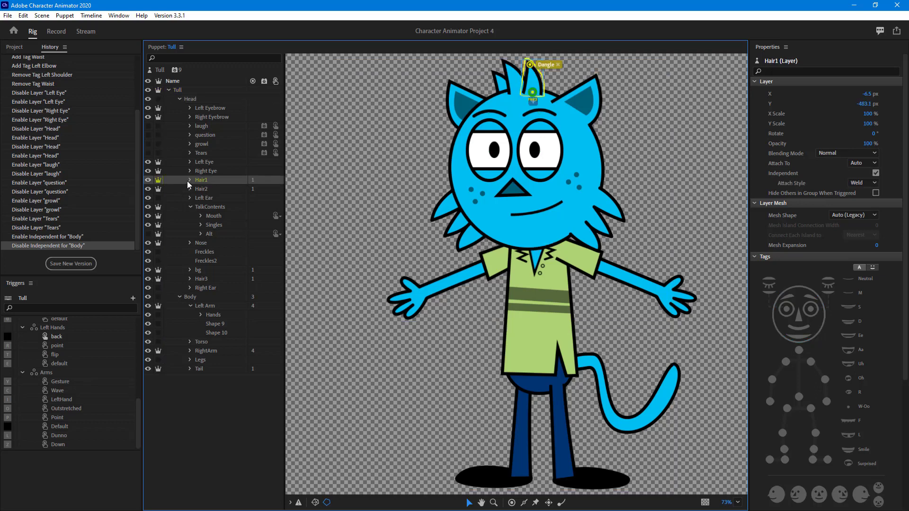
{"action": "left_click", "coordinate": [189, 180]}
{"action": "left_click", "coordinate": [190, 198]}
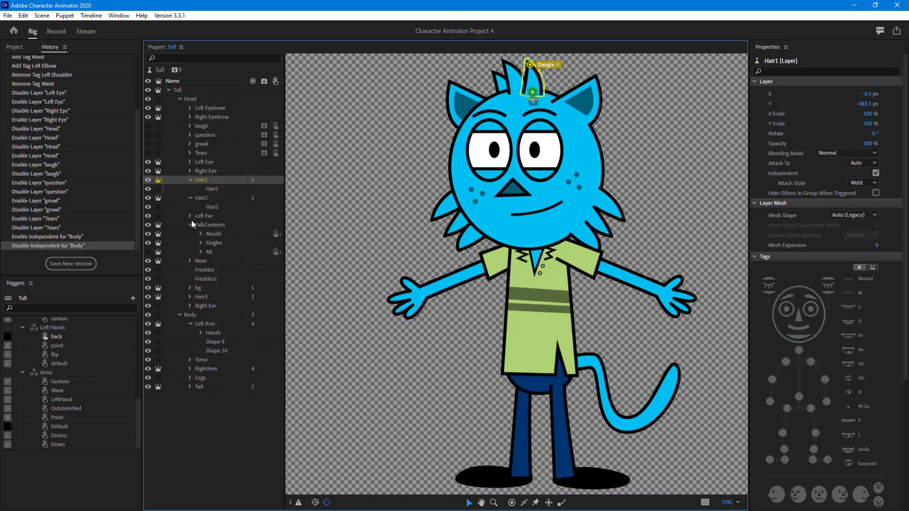
{"action": "left_click", "coordinate": [147, 217]}
{"action": "left_click", "coordinate": [146, 217]}
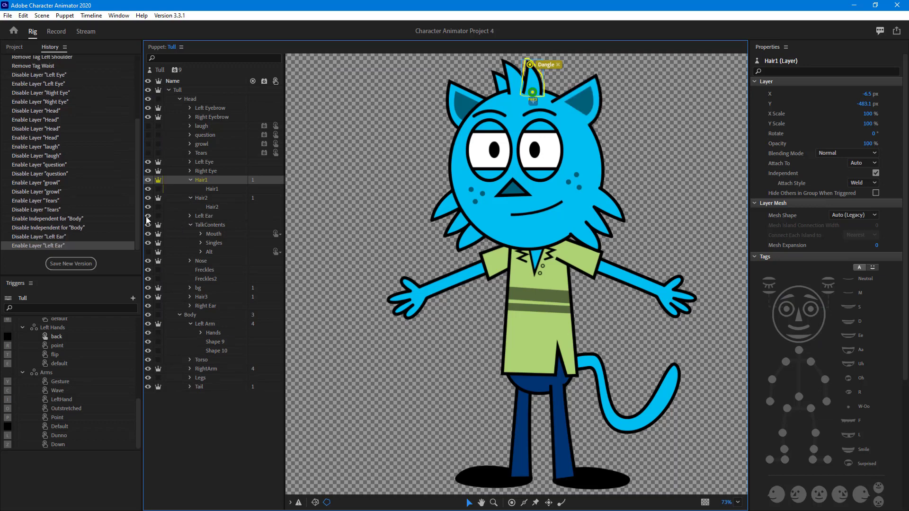
{"action": "left_click", "coordinate": [189, 216]}
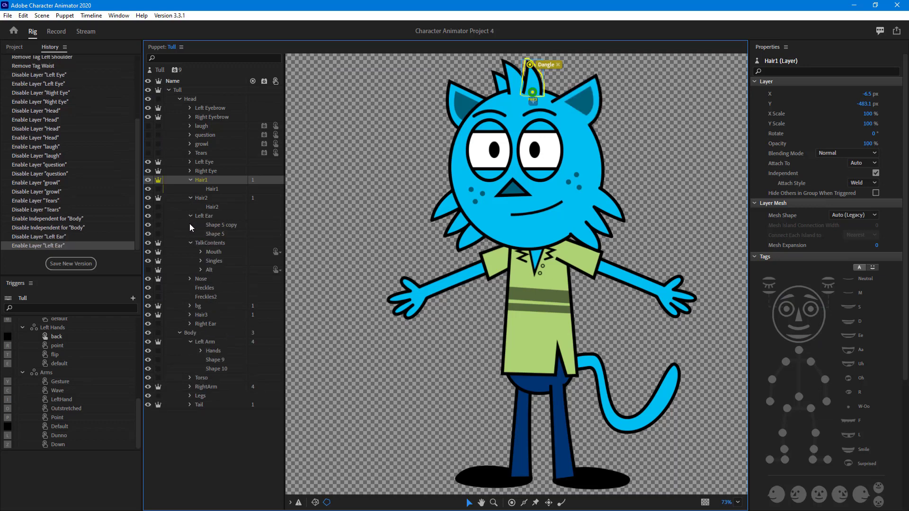
Step: Hide and reshow the Shape 5 copy, Shape 5 and Nose layers
{"action": "left_click", "coordinate": [147, 226]}
{"action": "left_click", "coordinate": [147, 226]}
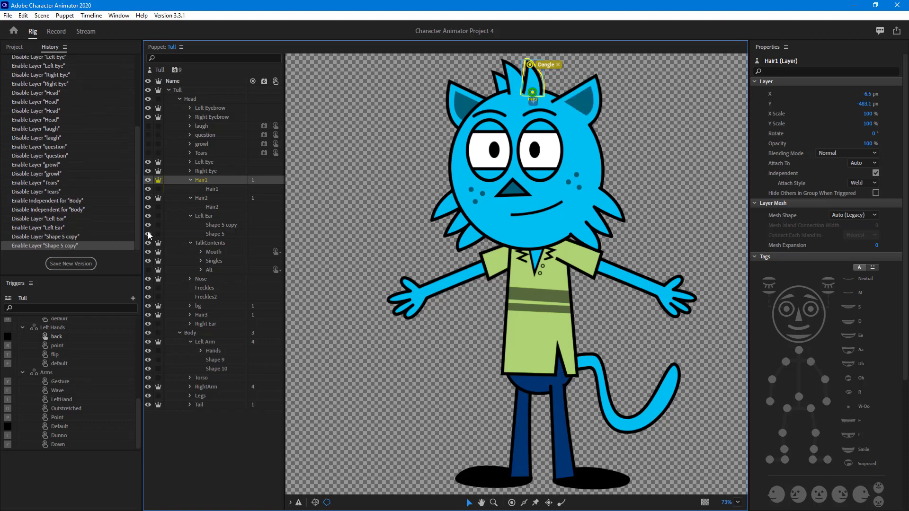
{"action": "left_click", "coordinate": [148, 234]}
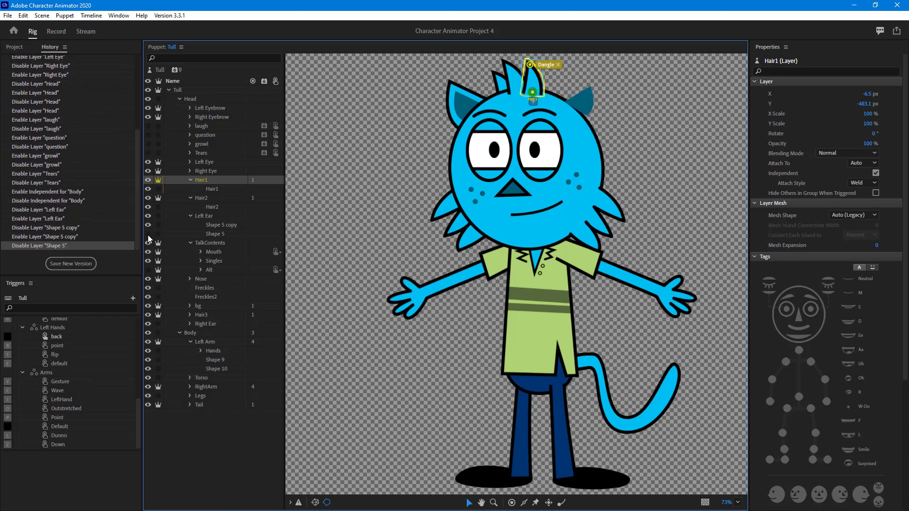
{"action": "left_click", "coordinate": [147, 233]}
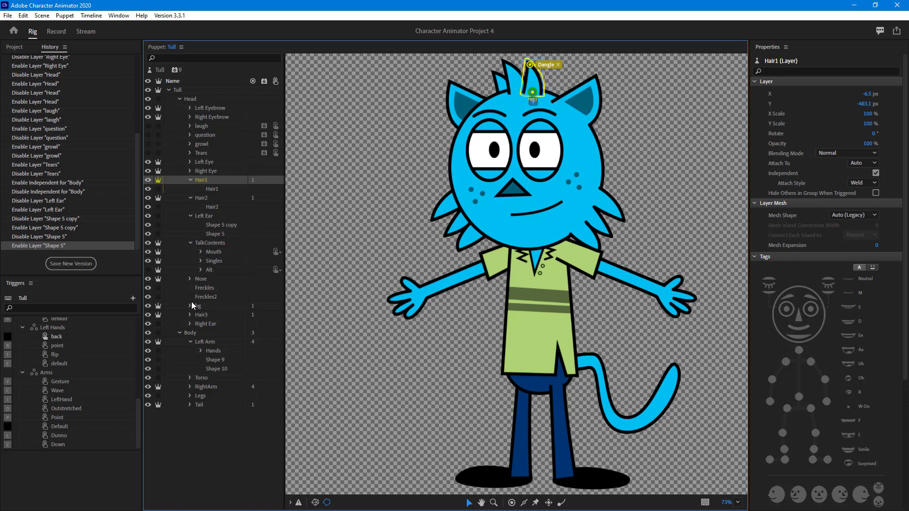
{"action": "left_click", "coordinate": [148, 279]}
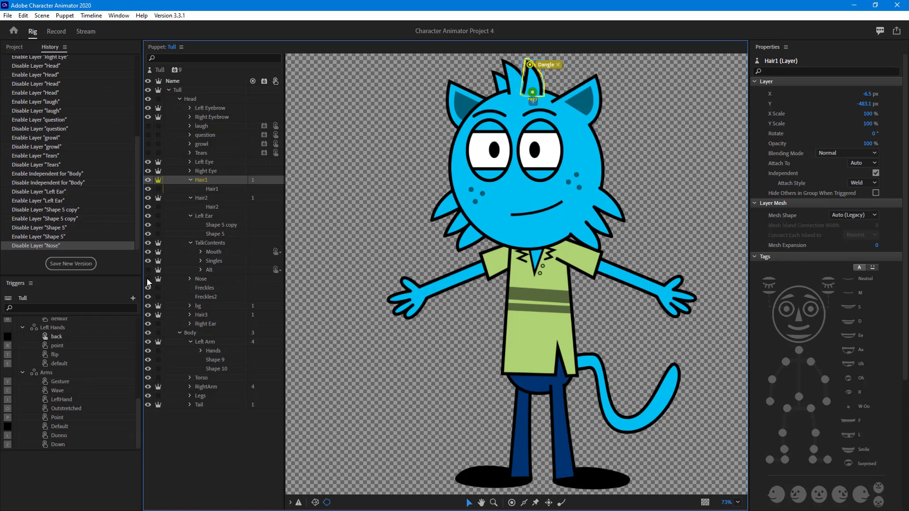
{"action": "left_click", "coordinate": [148, 279]}
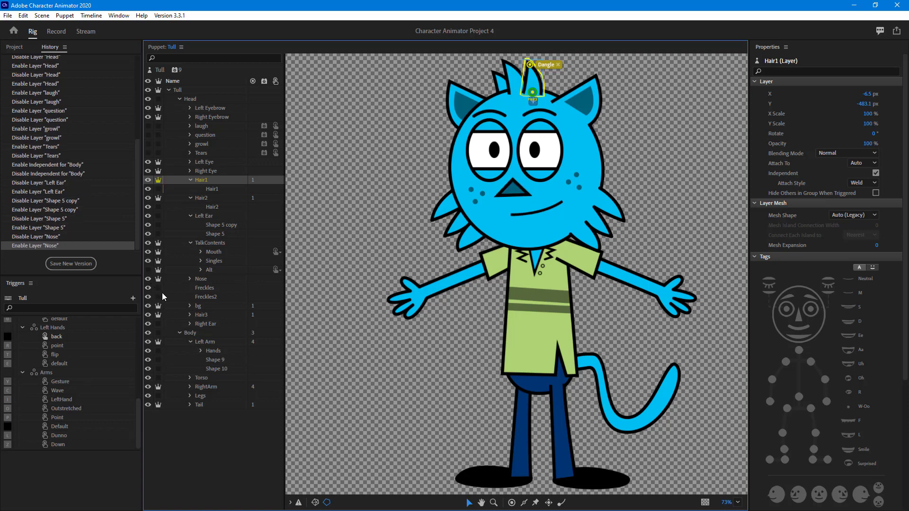
Step: Toggle Freckles Independent on and off, then hide and reshow Freckles and Freckles2
{"action": "left_click", "coordinate": [158, 288]}
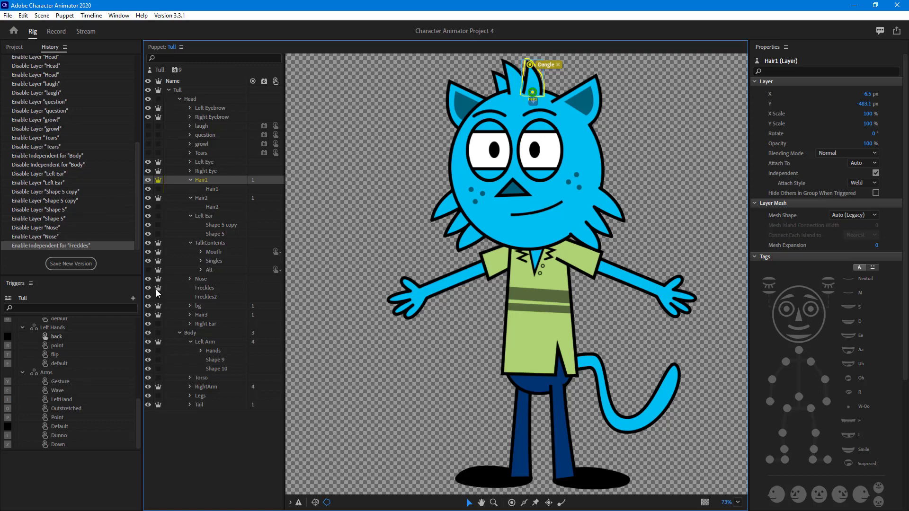
{"action": "left_click", "coordinate": [158, 288]}
{"action": "left_click", "coordinate": [147, 288]}
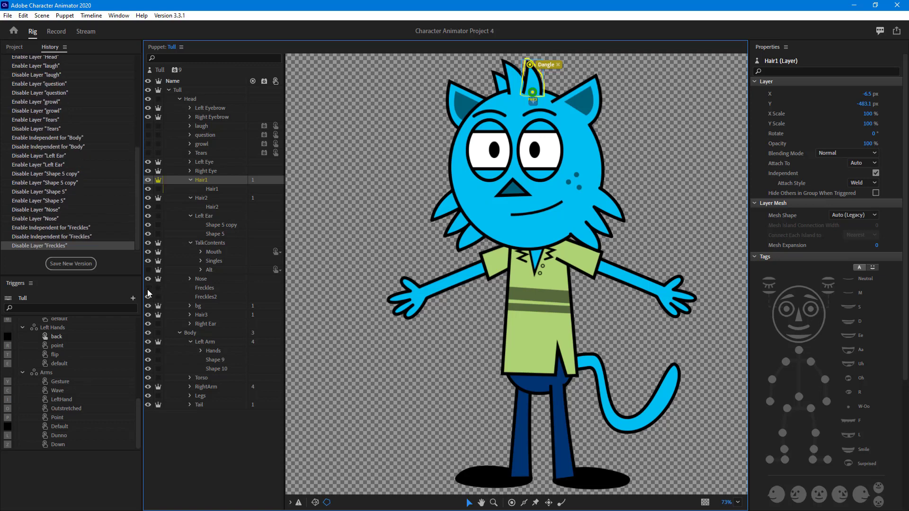
{"action": "left_click", "coordinate": [147, 288]}
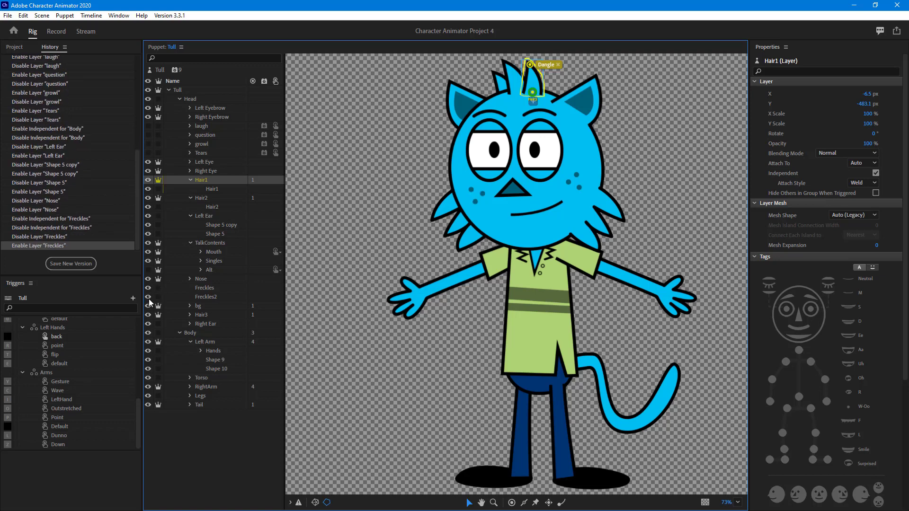
{"action": "left_click", "coordinate": [148, 298]}
{"action": "left_click", "coordinate": [148, 299]}
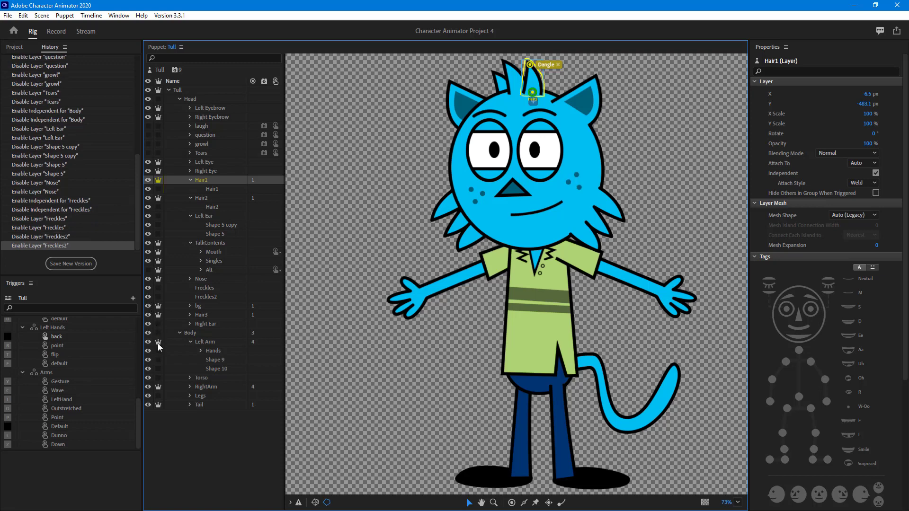